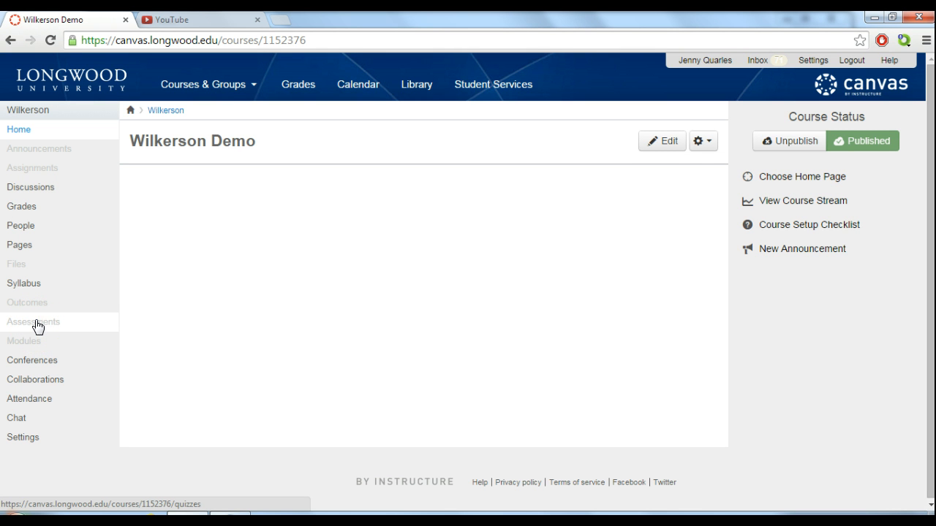
# Create a new quiz in the course's Assessments area.
pyautogui.click(37, 330)
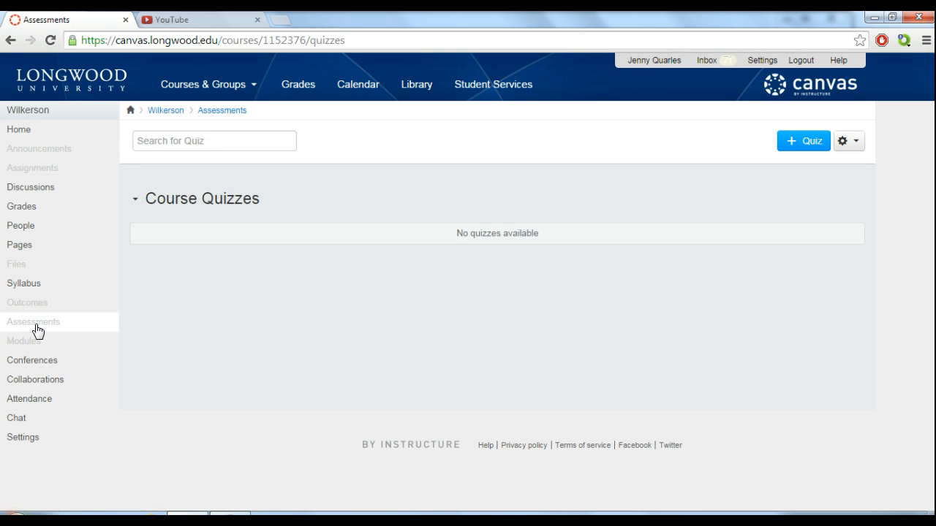
pyautogui.click(806, 146)
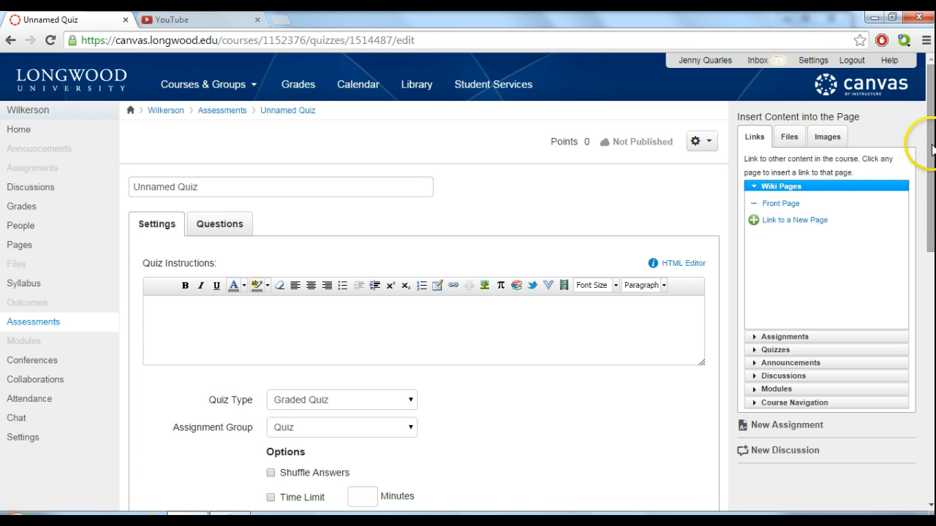
pyautogui.moveTo(932, 150)
pyautogui.mouseDown()
pyautogui.moveTo(932, 171)
pyautogui.moveTo(932, 153)
pyautogui.mouseUp()
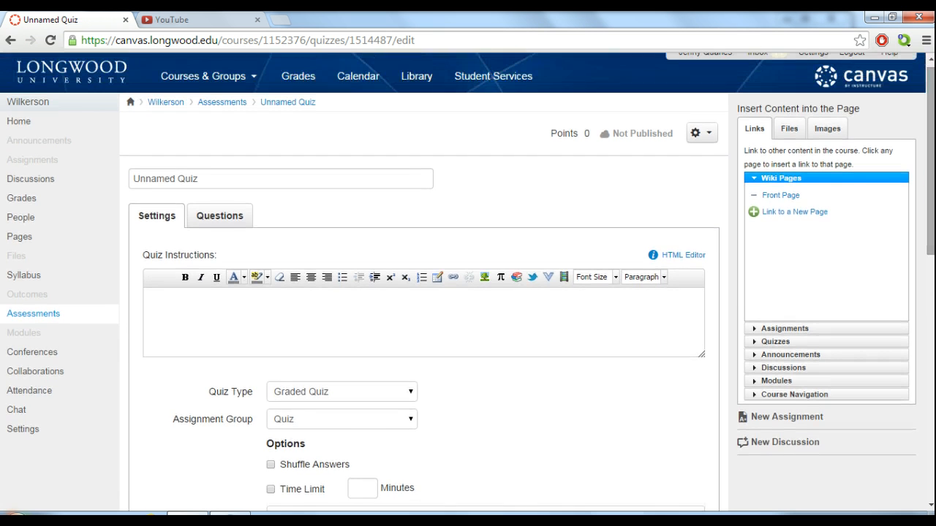
# Replace the quiz's default title with "Test Quiz 1".
pyautogui.click(246, 179)
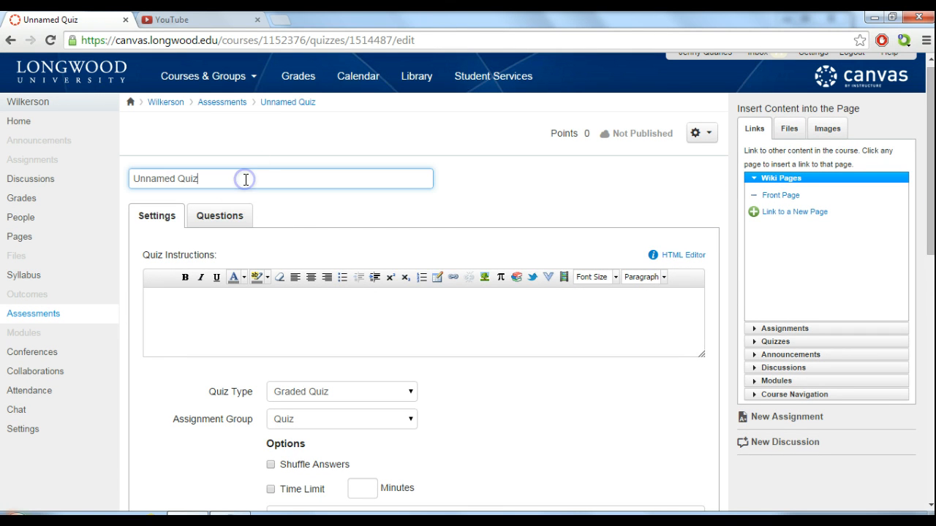
pyautogui.press('BackSpace')
pyautogui.press('BackSpace')
pyautogui.press('BackSpace')
pyautogui.press('BackSpace')
pyautogui.press('BackSpace')
pyautogui.press('BackSpace')
pyautogui.press('BackSpace')
pyautogui.press('BackSpace')
pyautogui.press('BackSpace')
pyautogui.press('BackSpace')
pyautogui.press('BackSpace')
pyautogui.press('BackSpace')
pyautogui.write('Test ')
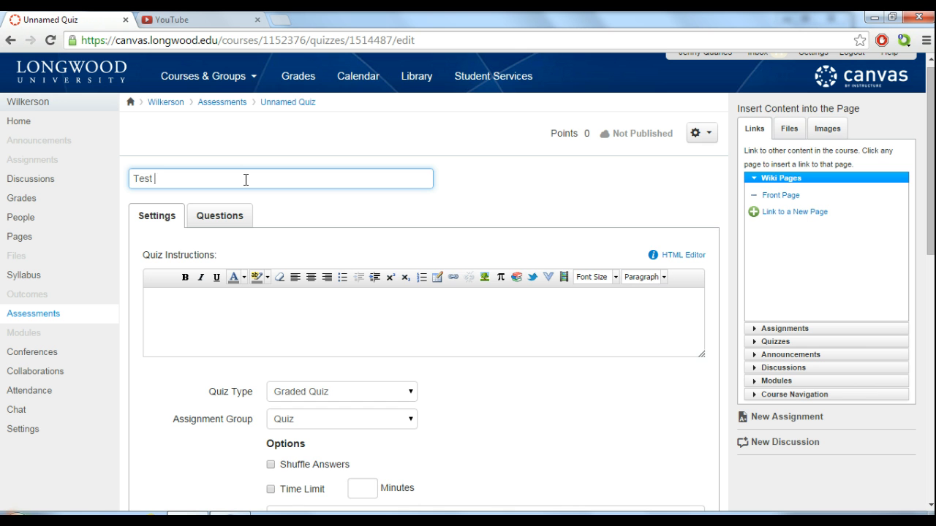
pyautogui.write('Quiz 1')
# Enter "Type instructions here." as the quiz instructions.
pyautogui.click(378, 321)
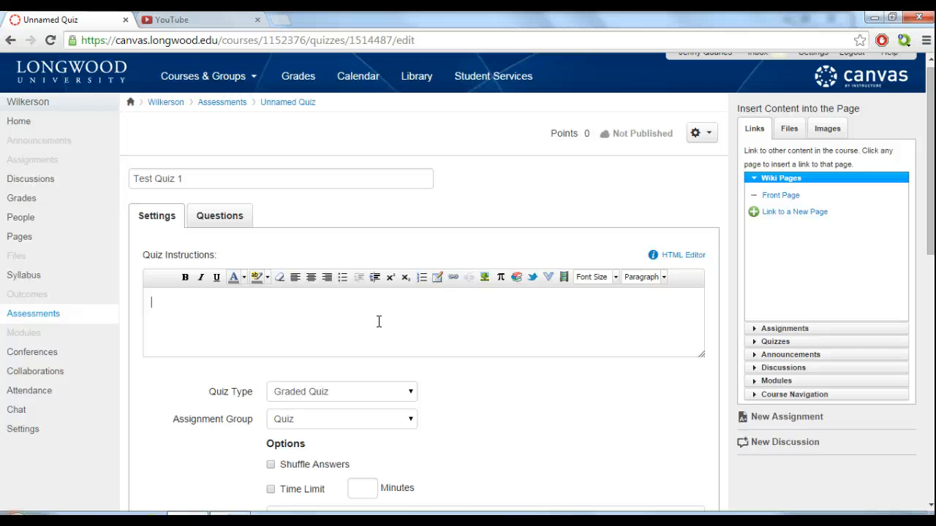
pyautogui.write('d')
pyautogui.press('BackSpace')
pyautogui.write('Type instructions here.')
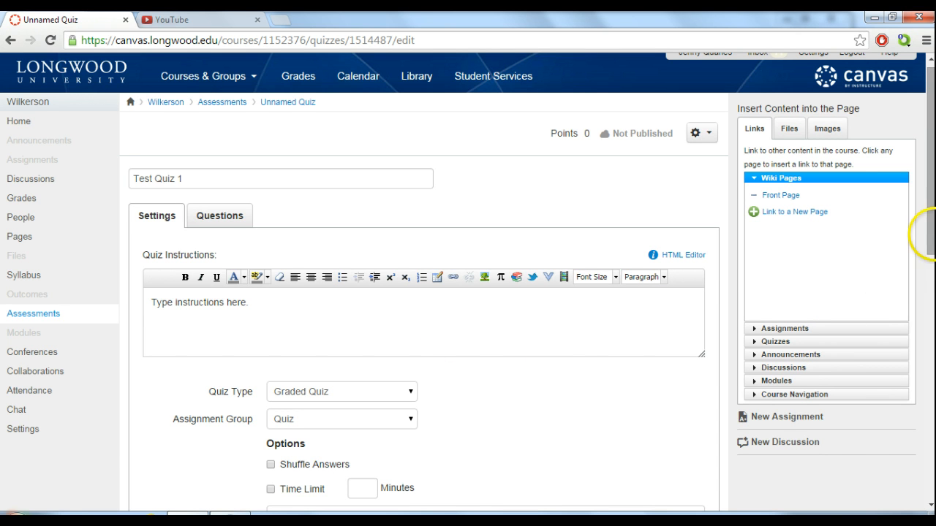
# Review the quiz type choices, keeping Graded Quiz, and choose Quiz as the assignment group.
pyautogui.moveTo(930, 245); pyautogui.dragTo(931, 282)
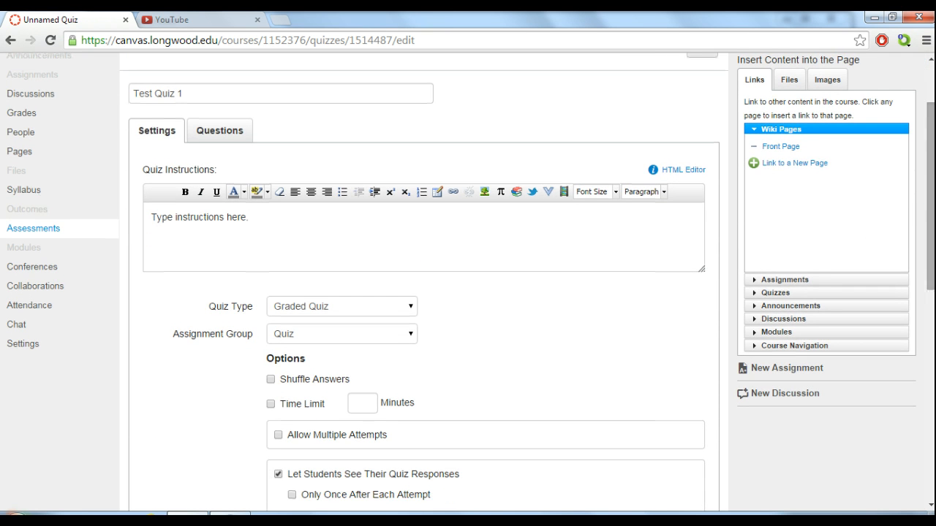
pyautogui.click(411, 308)
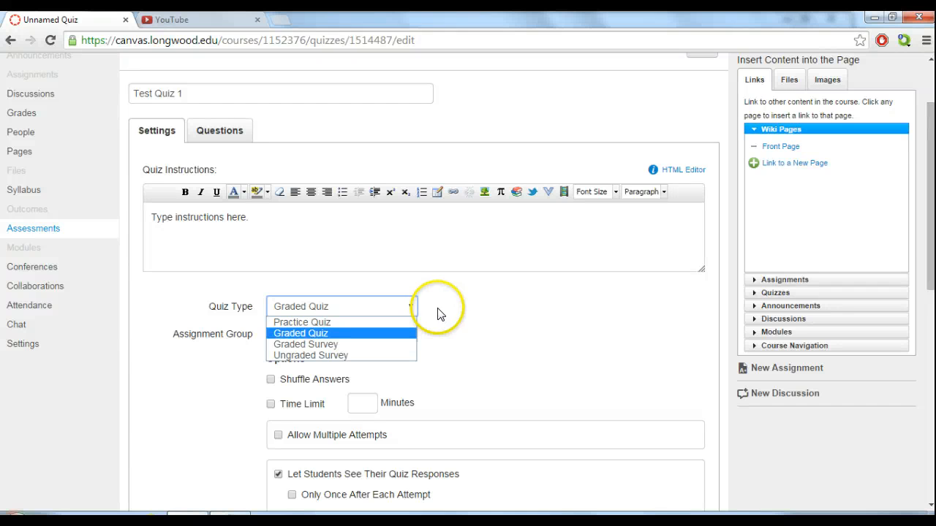
pyautogui.click(479, 323)
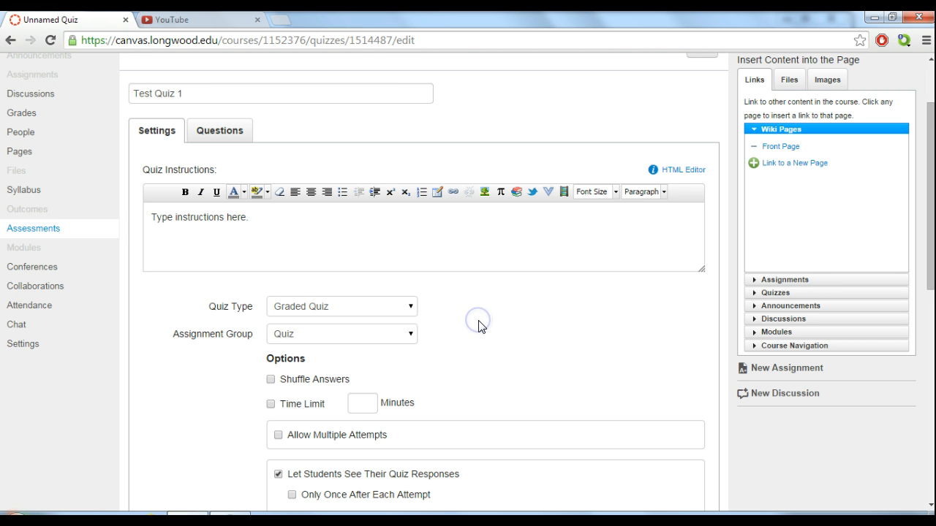
pyautogui.click(411, 334)
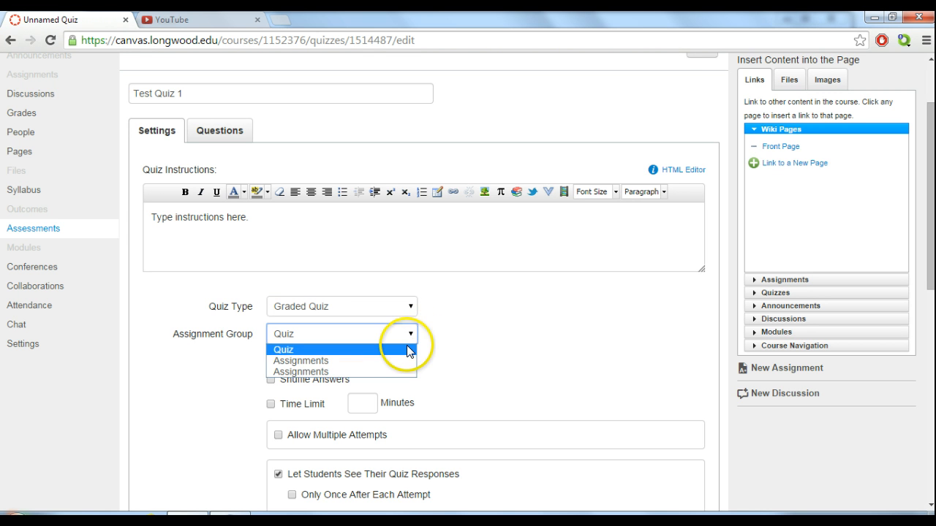
pyautogui.click(406, 350)
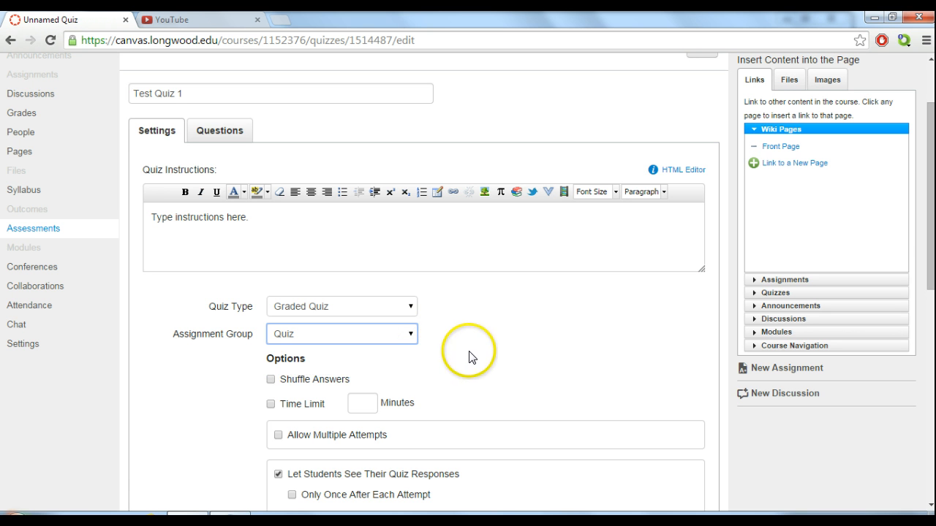
# Enable shuffled answers and a time limit of 15 minutes for the quiz.
pyautogui.moveTo(931, 267); pyautogui.dragTo(931, 319)
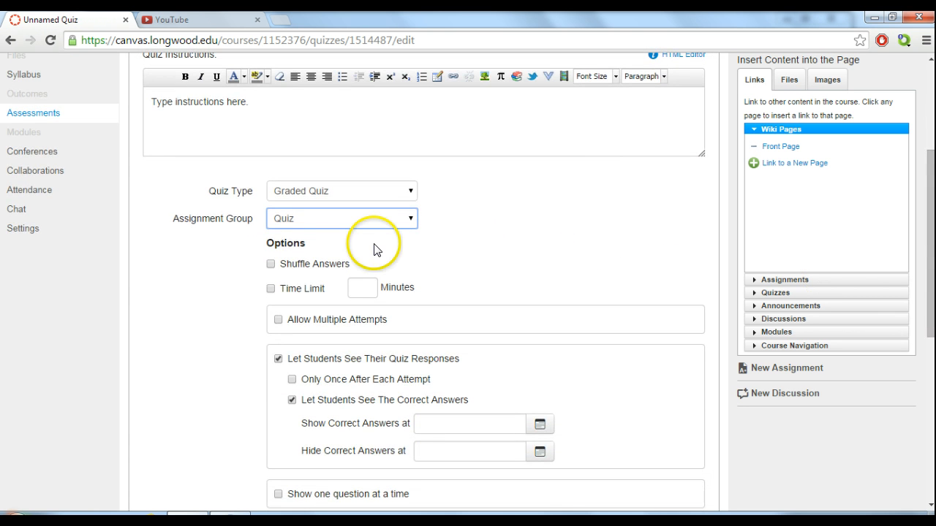
pyautogui.click(271, 267)
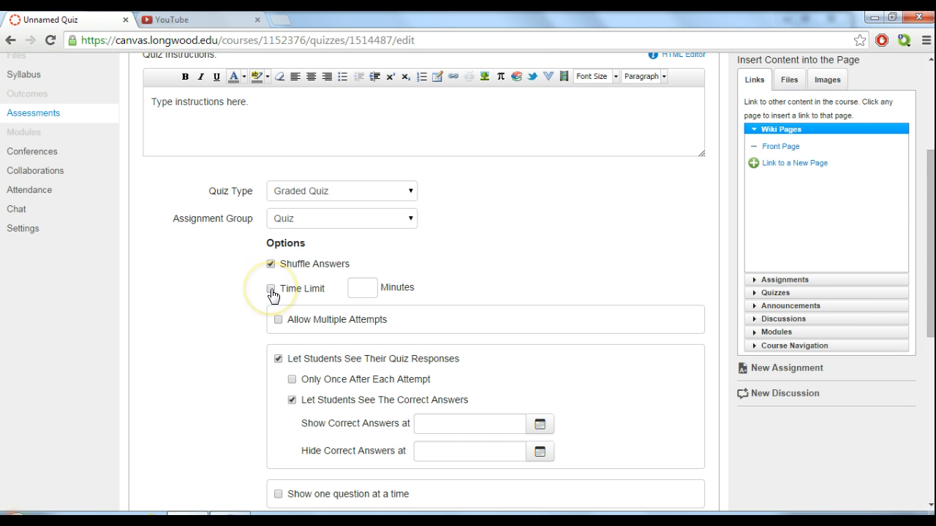
pyautogui.click(271, 289)
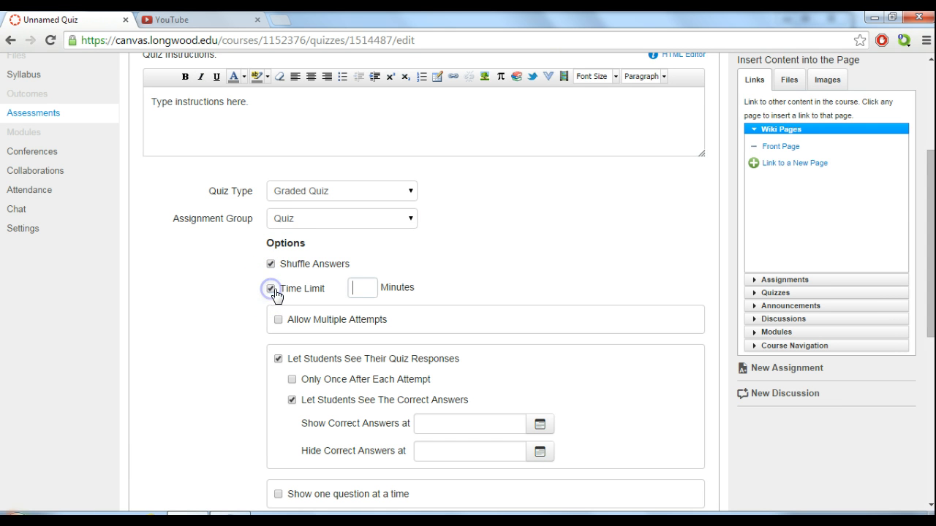
pyautogui.click(387, 290)
pyautogui.write('15')
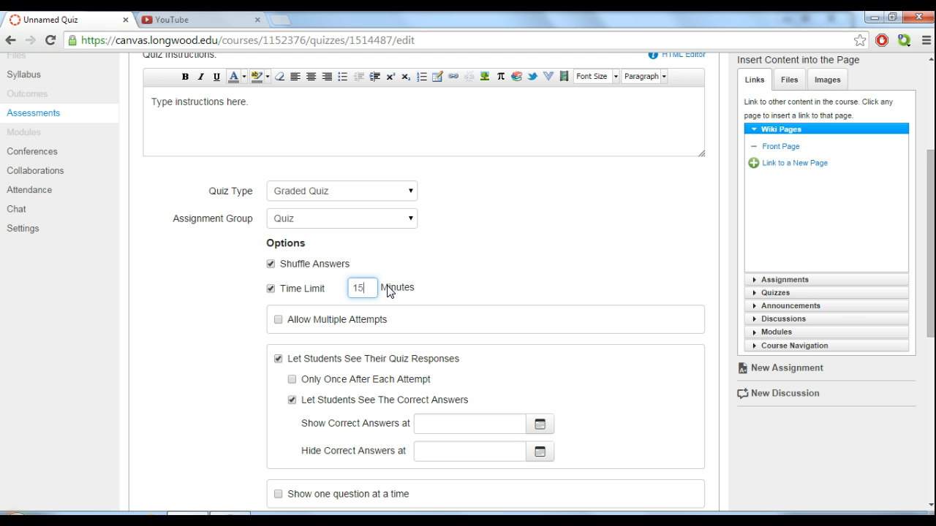
pyautogui.click(507, 275)
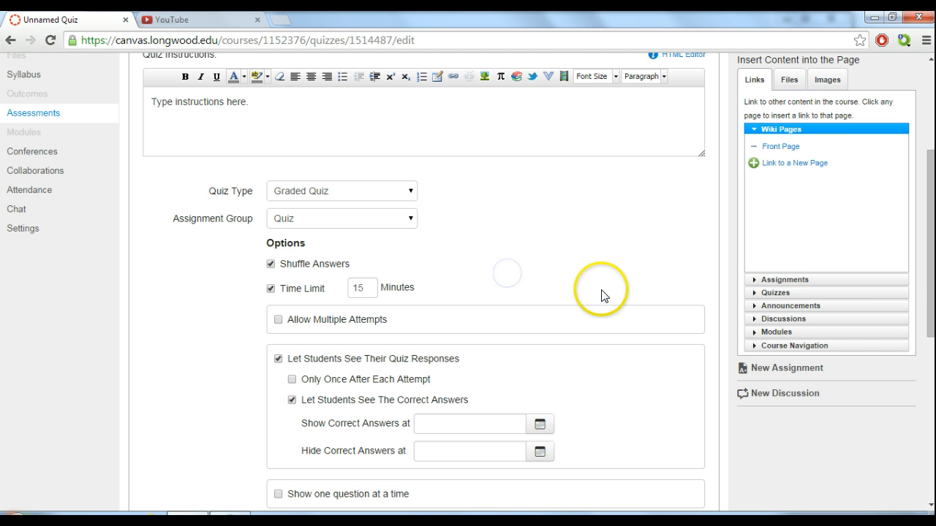
# Allow multiple attempts, limit them to 3, and keep the Highest quiz score.
pyautogui.moveTo(922, 304); pyautogui.dragTo(932, 328)
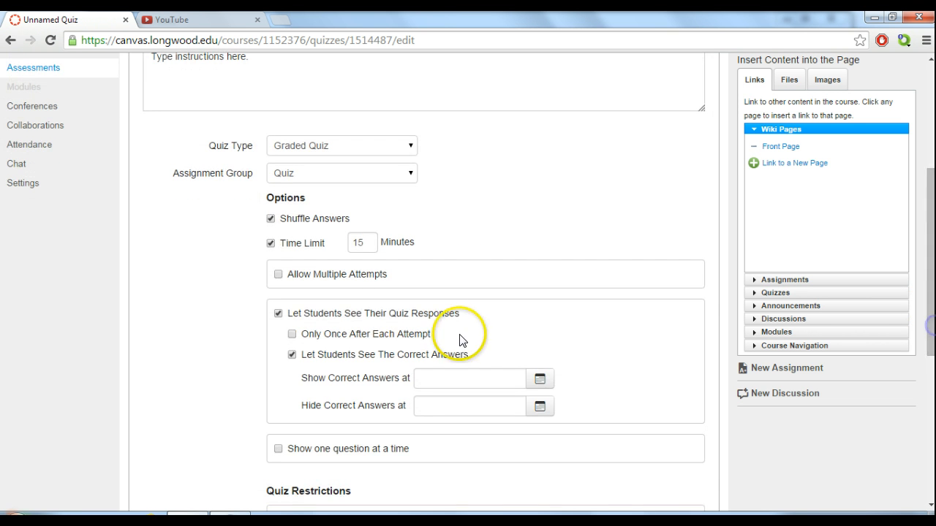
pyautogui.click(278, 274)
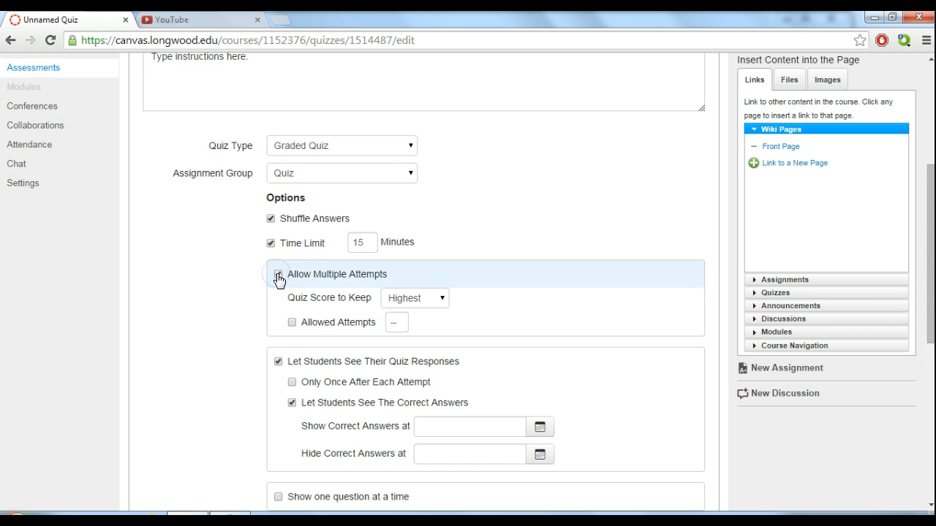
pyautogui.click(292, 322)
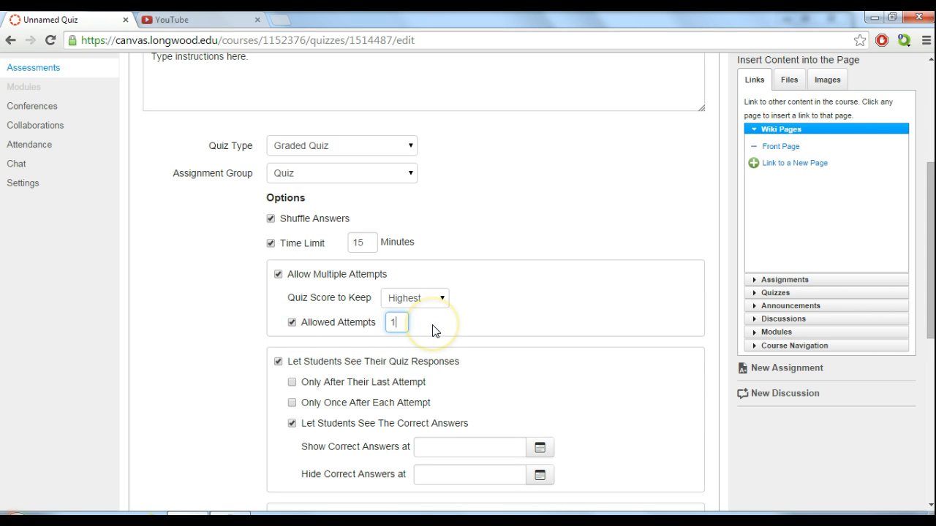
pyautogui.press('BackSpace')
pyautogui.write('3')
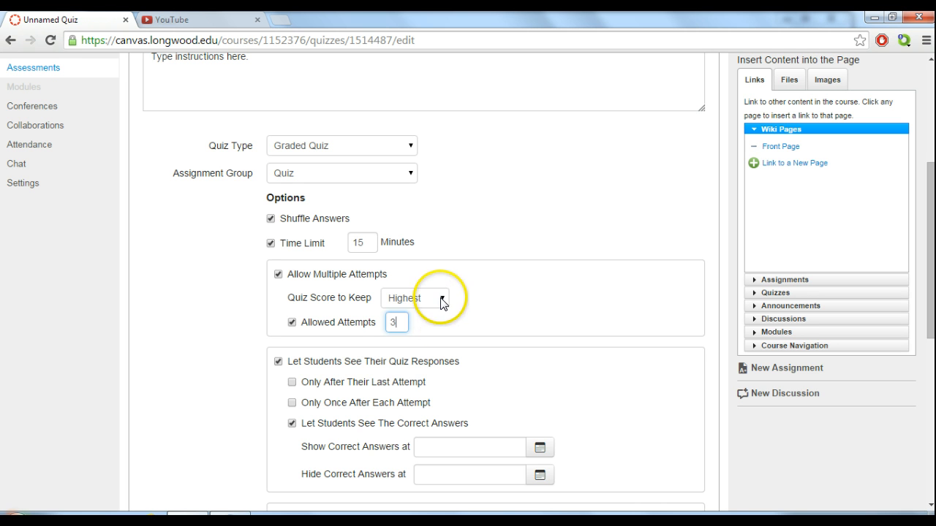
pyautogui.click(441, 301)
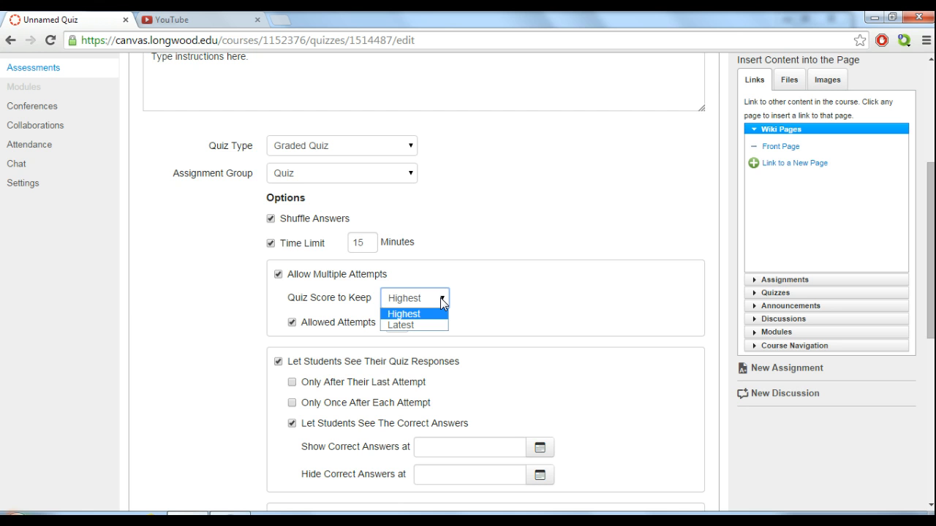
pyautogui.click(430, 299)
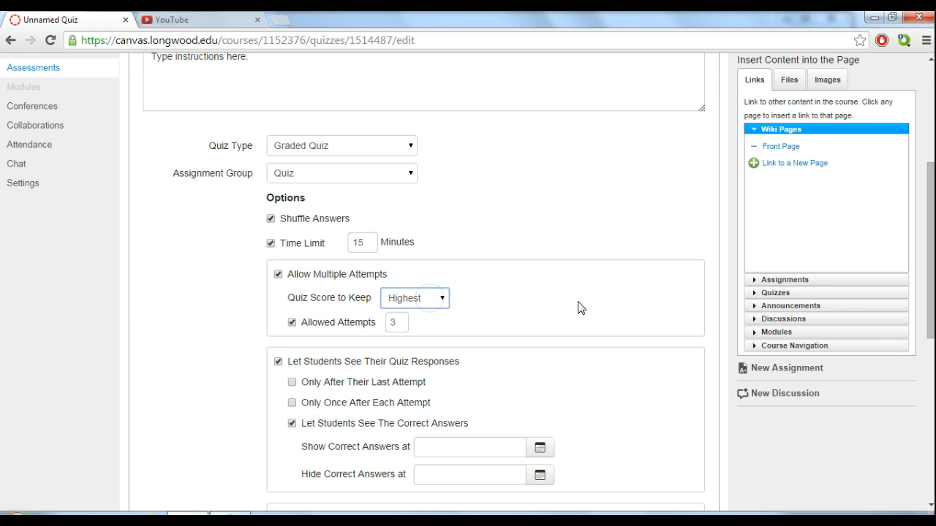
# Examine the quiz response visibility options, the access code and IP address restrictions, and the due and availability date fields.
pyautogui.moveTo(930, 242); pyautogui.dragTo(932, 307)
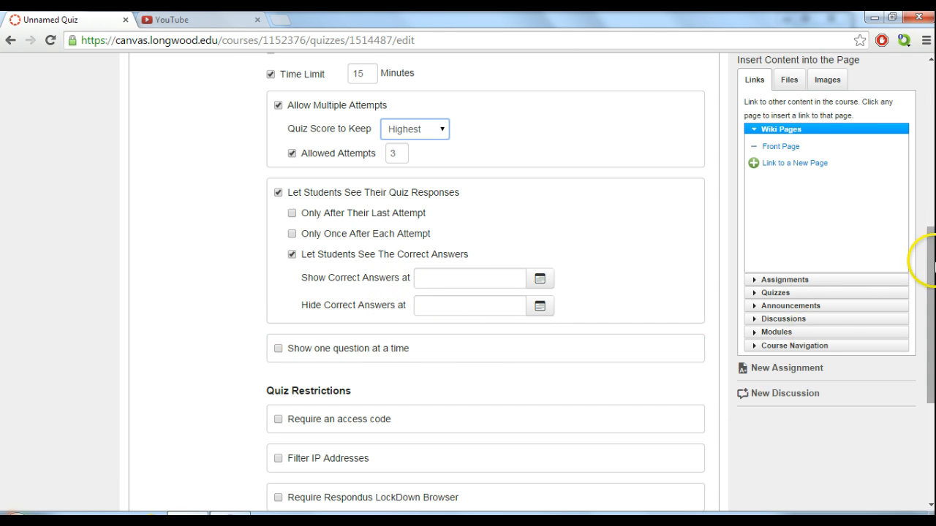
pyautogui.scroll(-1, 919, 256)
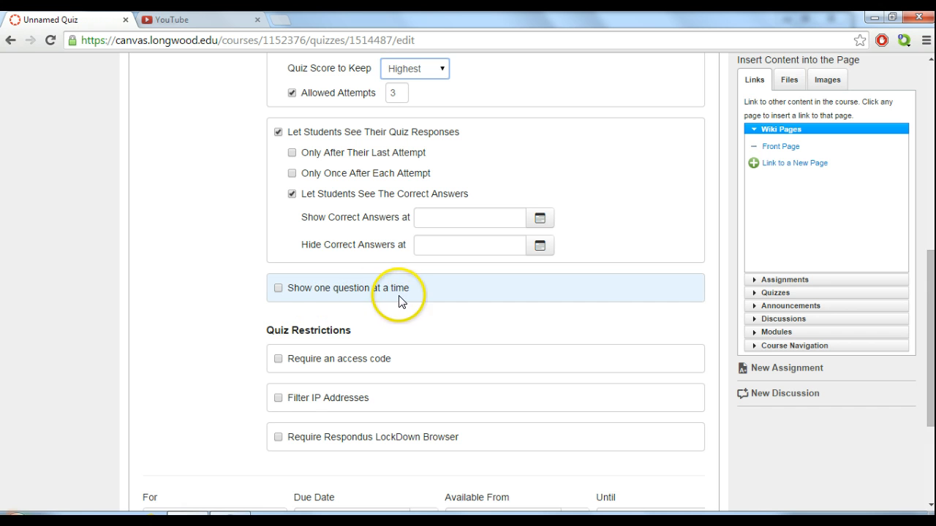
pyautogui.scroll(-2, 919, 261)
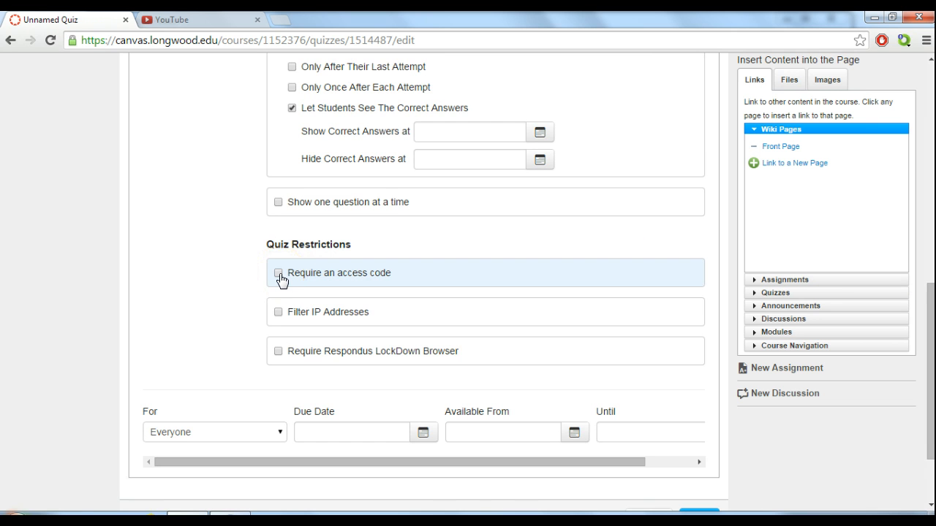
pyautogui.click(279, 273)
pyautogui.click(279, 273)
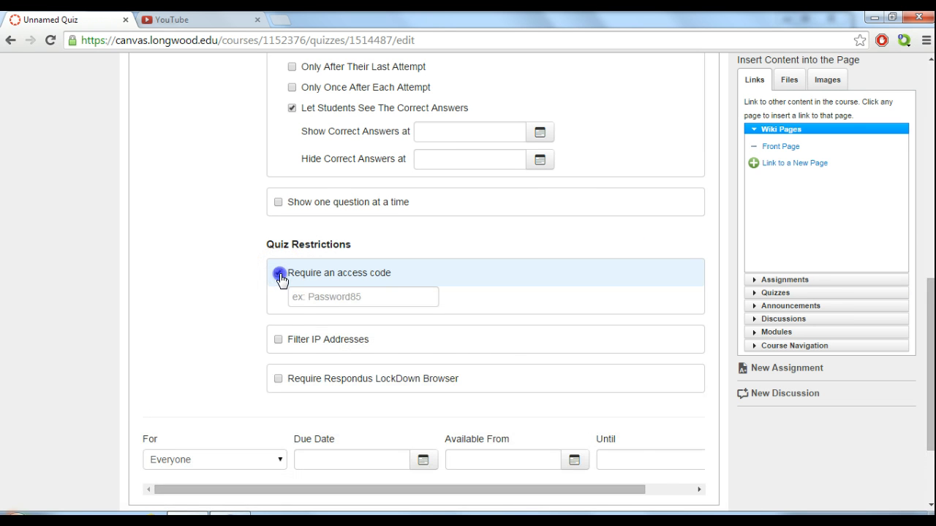
pyautogui.click(279, 312)
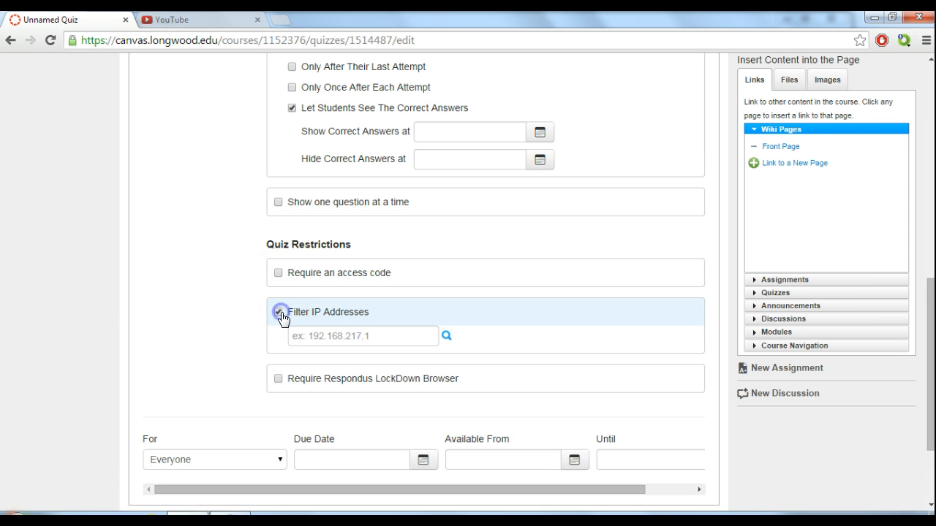
pyautogui.click(281, 314)
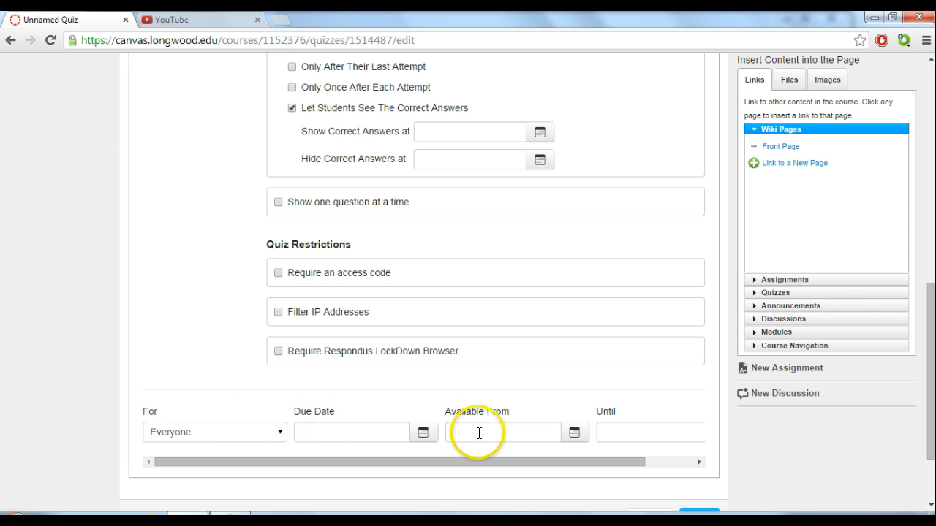
pyautogui.moveTo(622, 462); pyautogui.dragTo(641, 464)
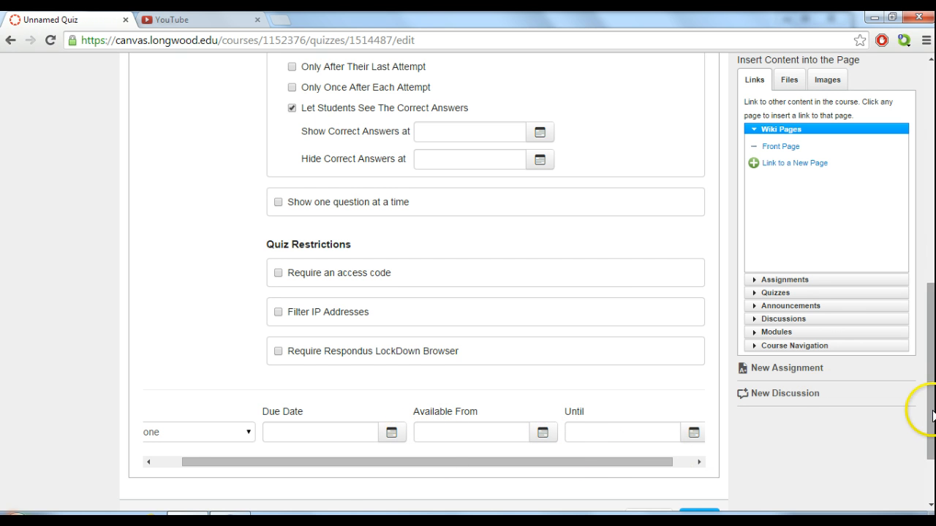
# Add a new question to the quiz and set its type to True/False.
pyautogui.moveTo(932, 413); pyautogui.dragTo(931, 196)
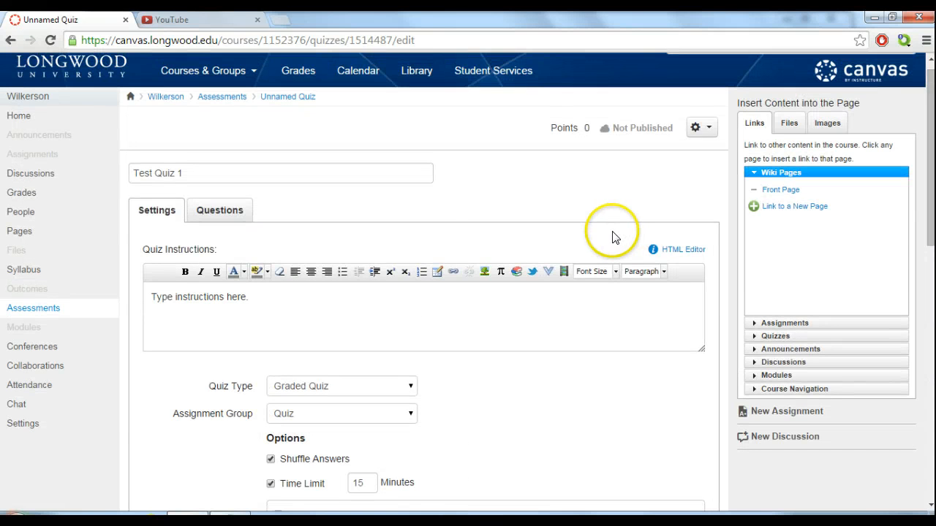
pyautogui.click(220, 211)
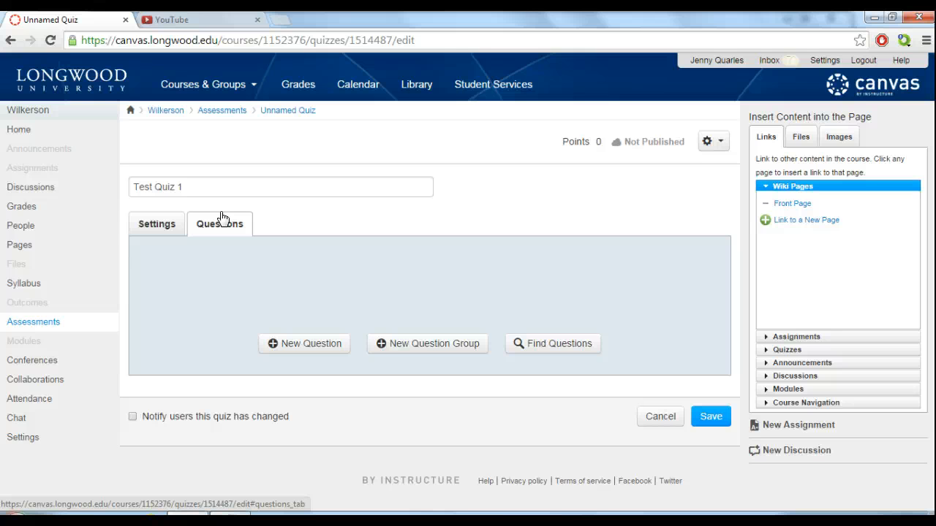
pyautogui.click(306, 350)
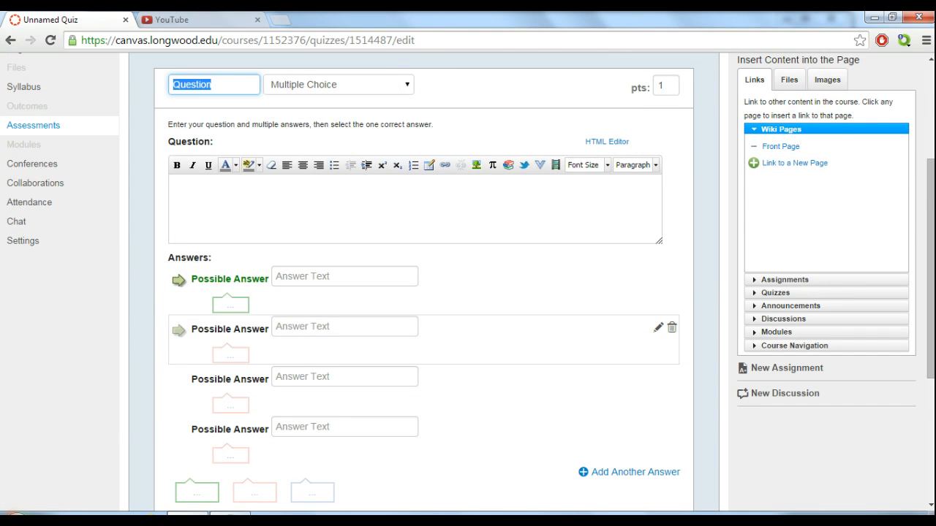
pyautogui.scroll(1, 926, 173)
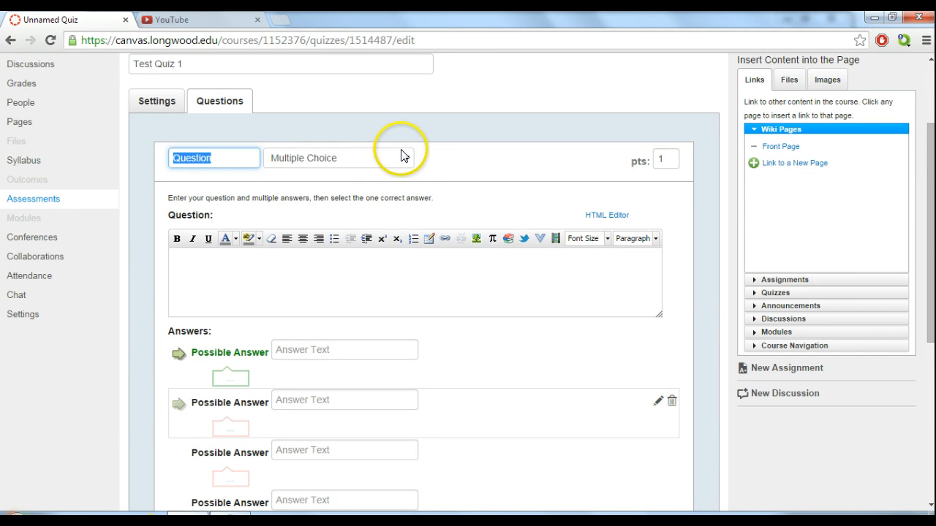
pyautogui.click(408, 157)
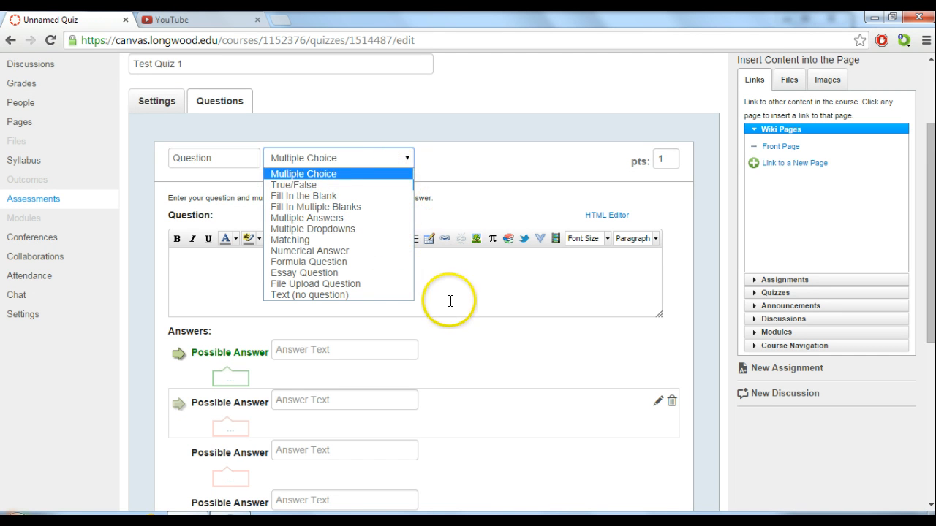
pyautogui.click(376, 186)
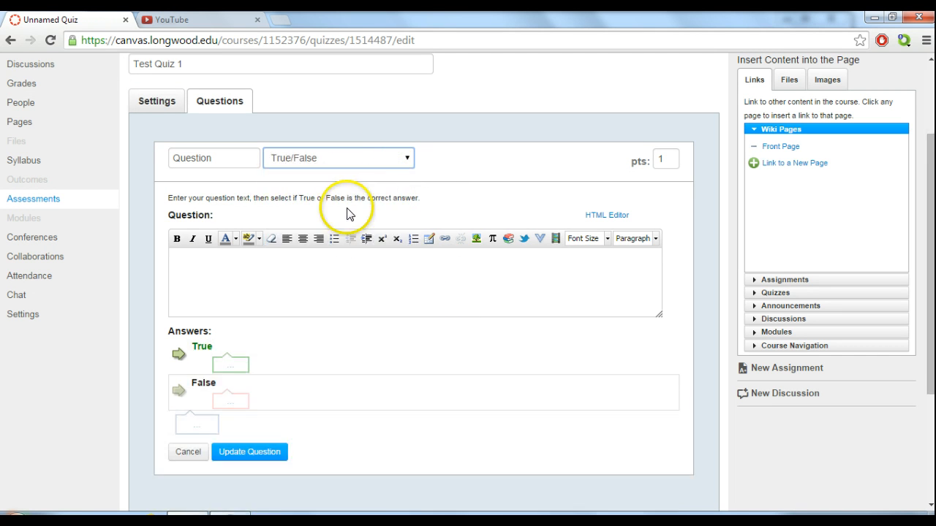
# Enter "The sky is blue." as the question text and mark True as the correct answer.
pyautogui.click(359, 288)
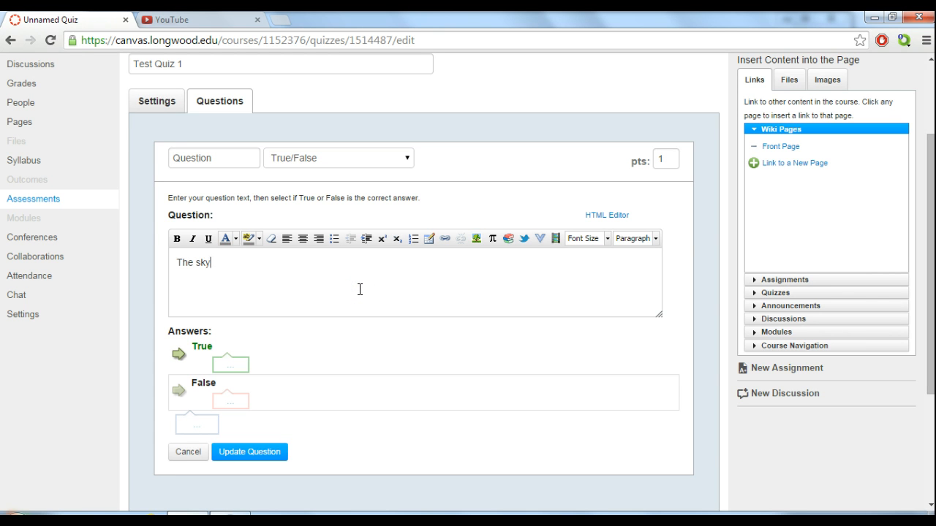
pyautogui.click(180, 390)
pyautogui.click(181, 356)
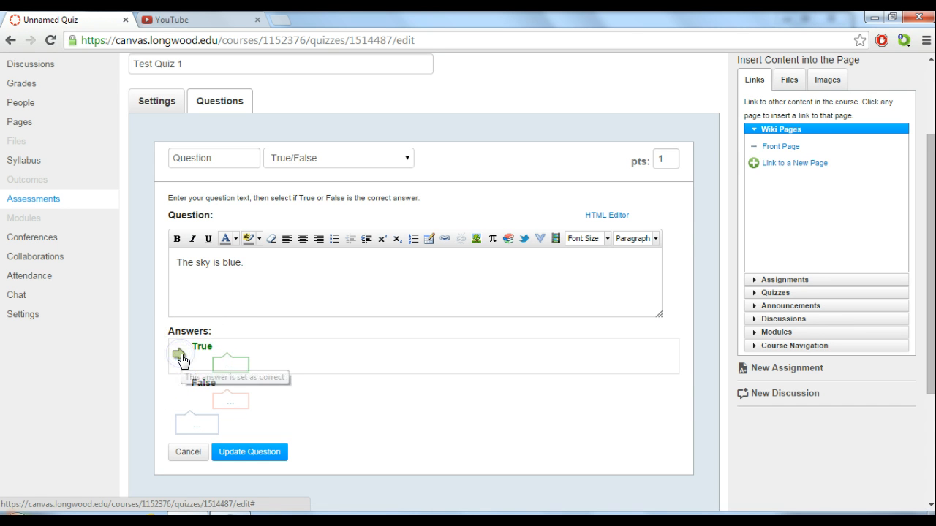
# Add the answer comments "Correct!" for True and "Incorrect!" for False, and update the question.
pyautogui.click(232, 371)
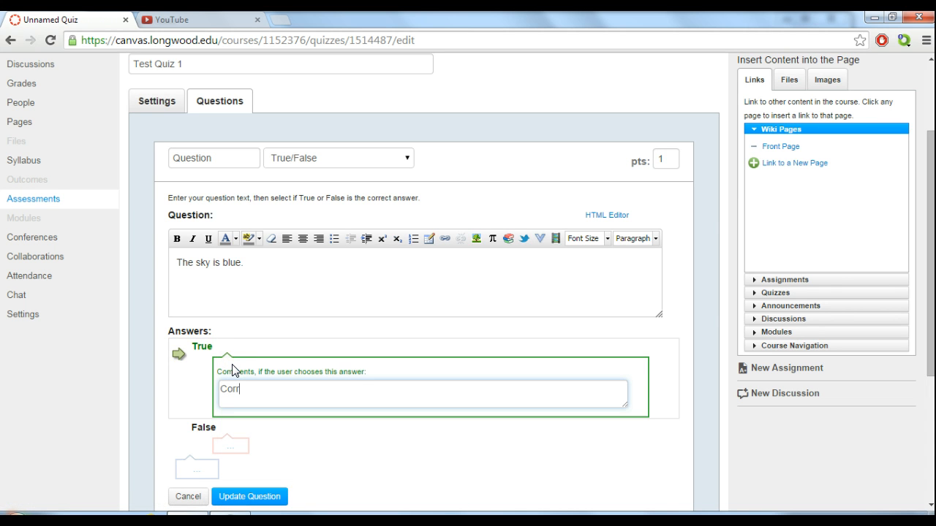
pyautogui.click(238, 444)
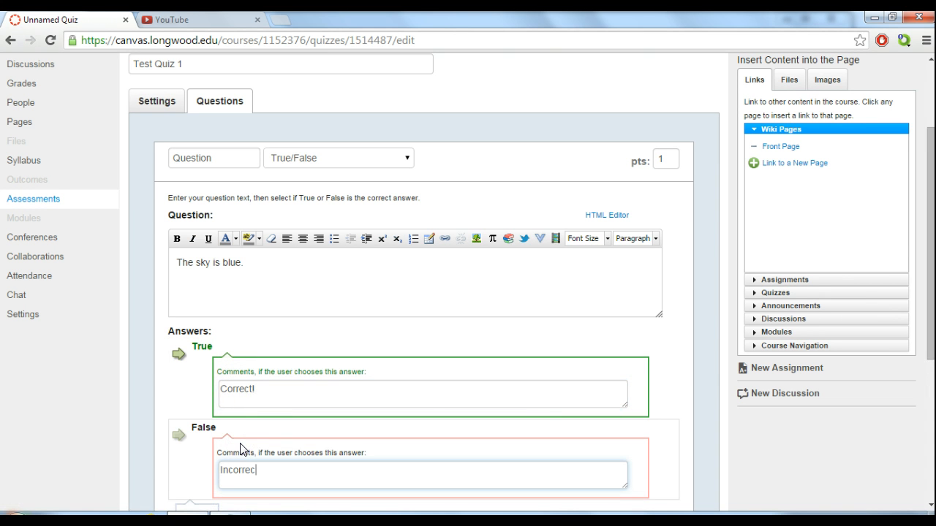
pyautogui.click(444, 439)
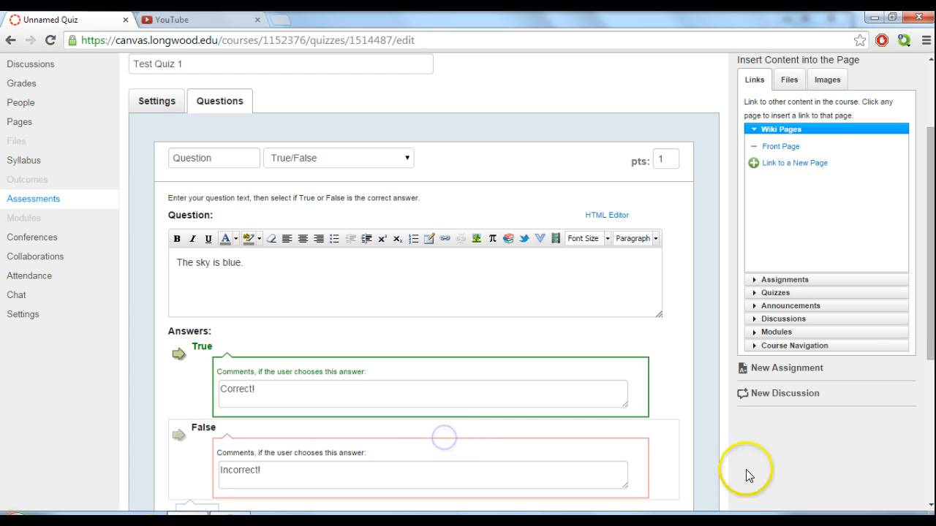
pyautogui.scroll(-3, 899, 380)
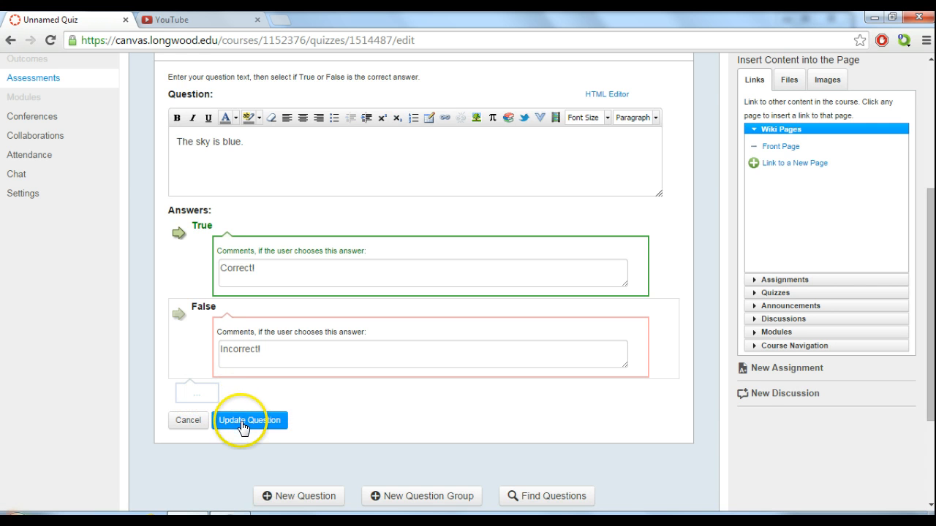
pyautogui.click(246, 423)
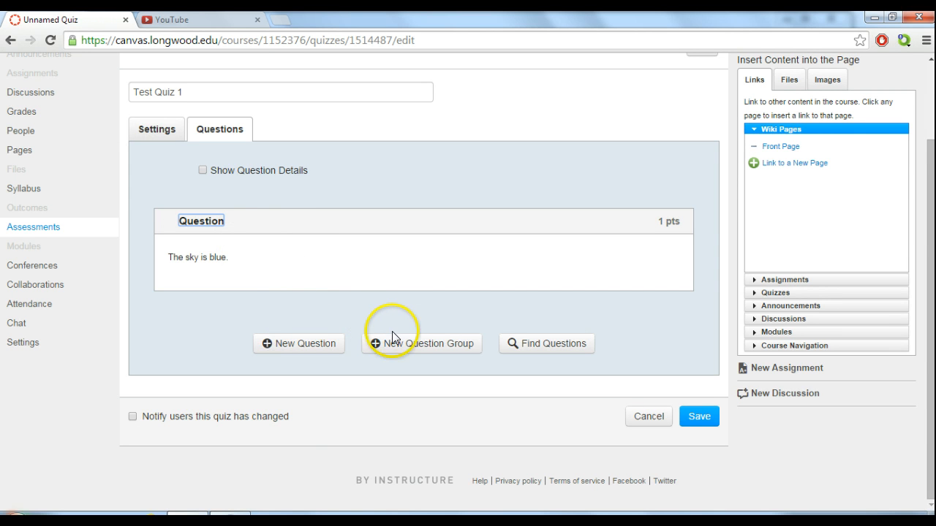
# Examine the new question group options and the existing question banks without adding any questions.
pyautogui.click(407, 350)
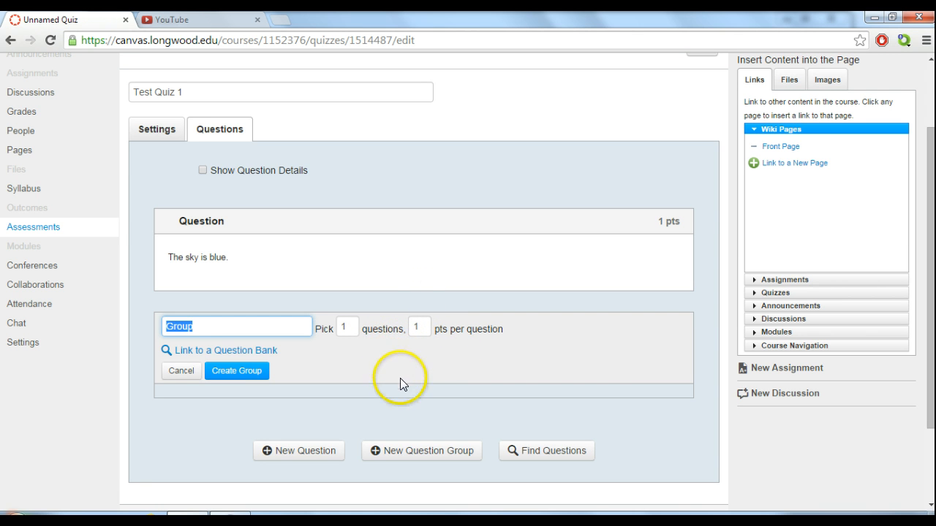
pyautogui.click(544, 449)
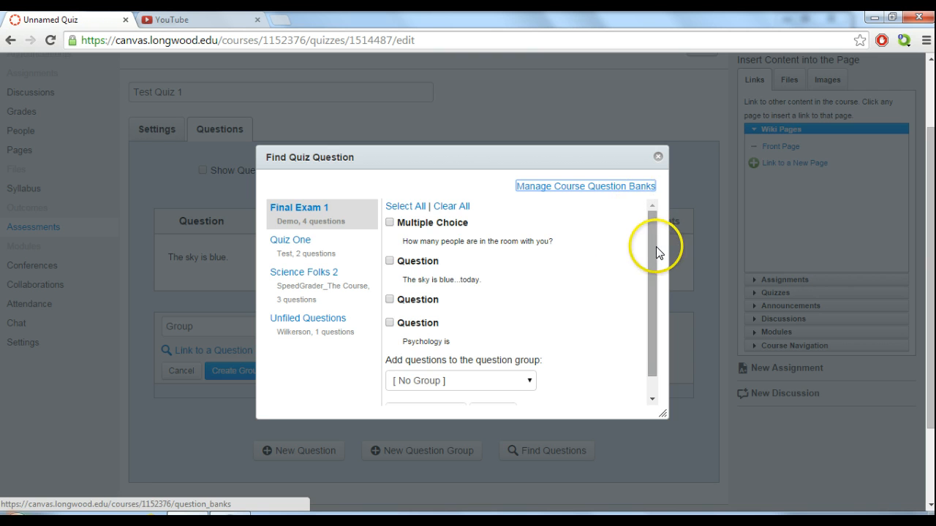
pyautogui.moveTo(654, 248)
pyautogui.mouseDown()
pyautogui.moveTo(655, 282)
pyautogui.moveTo(657, 257)
pyautogui.mouseUp()
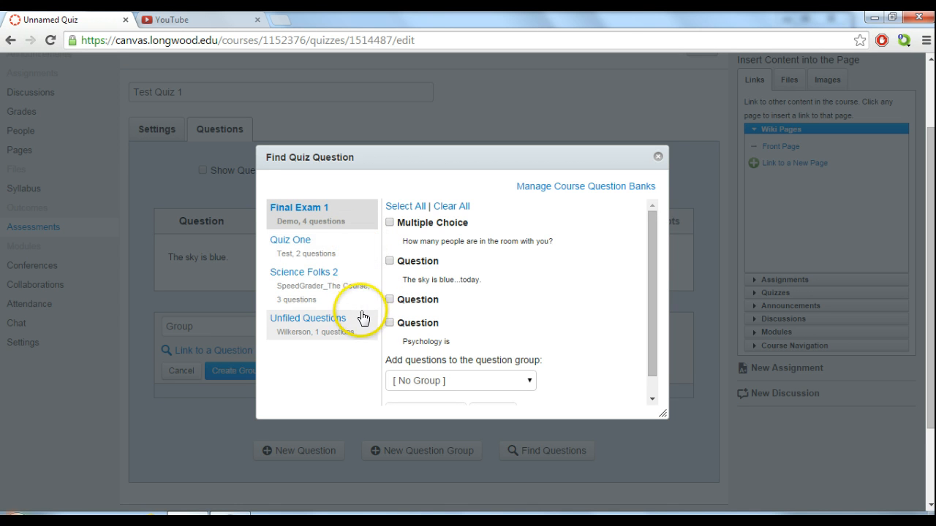
pyautogui.click(658, 157)
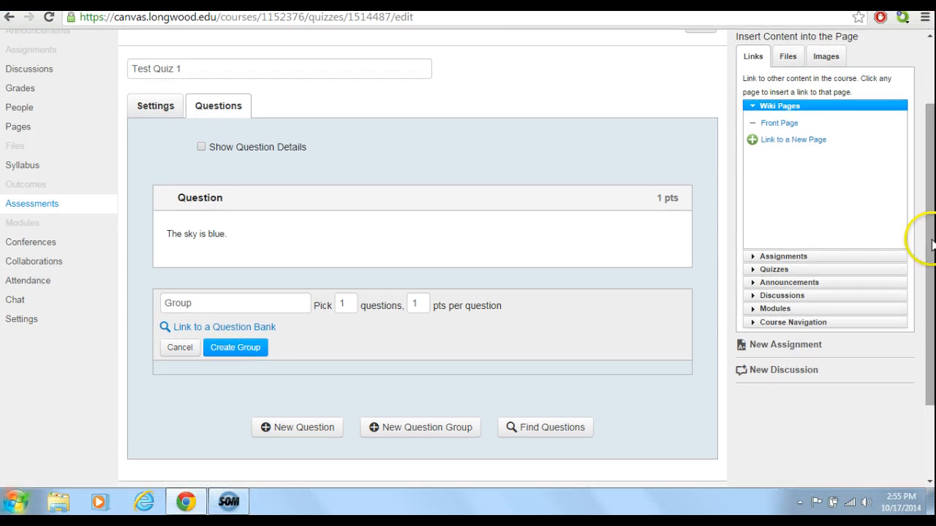
# Save Test Quiz 1 and publish it.
pyautogui.moveTo(930, 245); pyautogui.dragTo(930, 303)
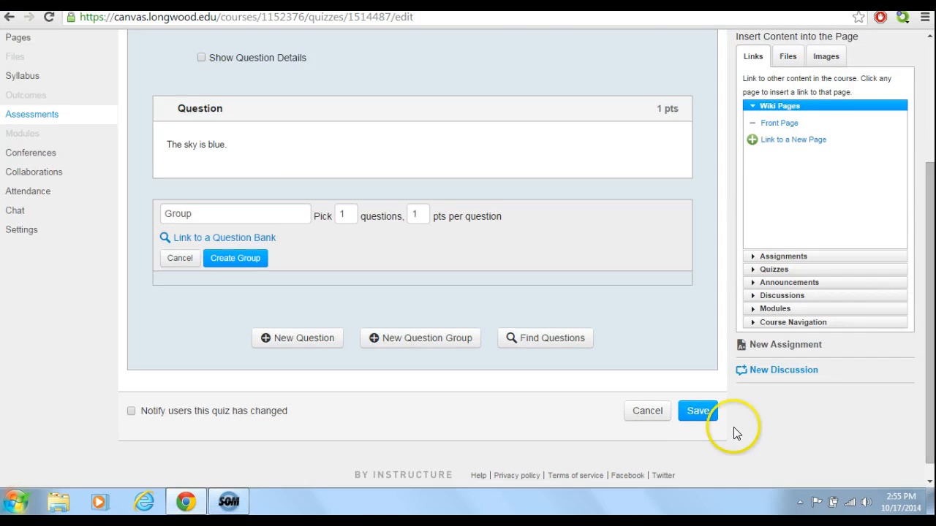
pyautogui.click(698, 412)
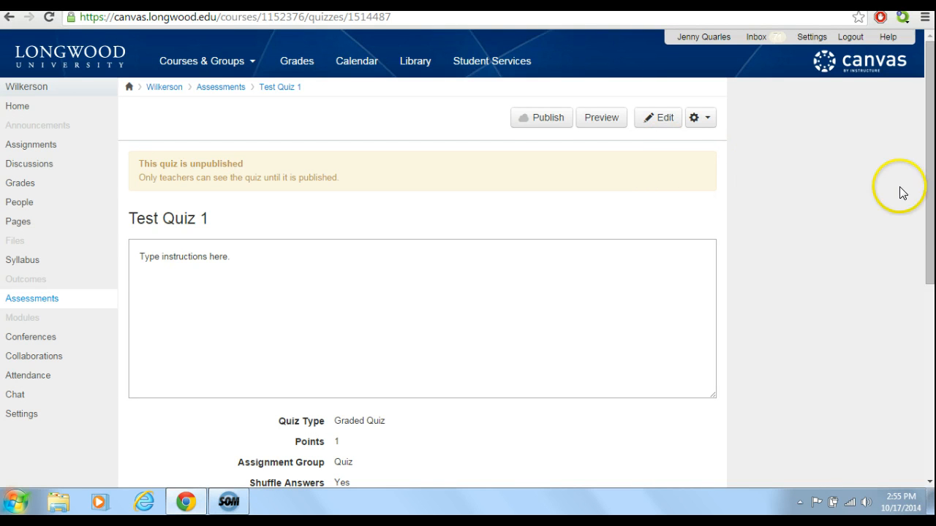
pyautogui.moveTo(928, 166); pyautogui.dragTo(928, 191)
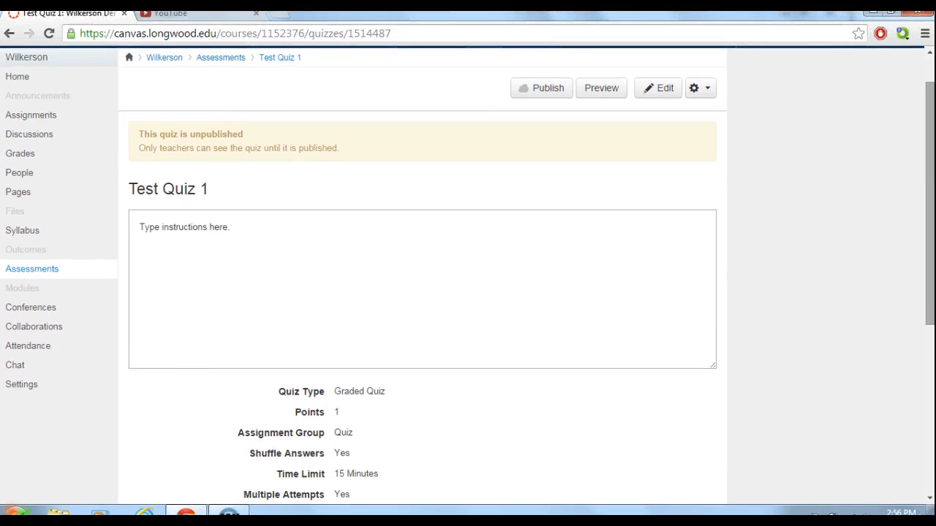
pyautogui.moveTo(931, 197); pyautogui.dragTo(930, 191)
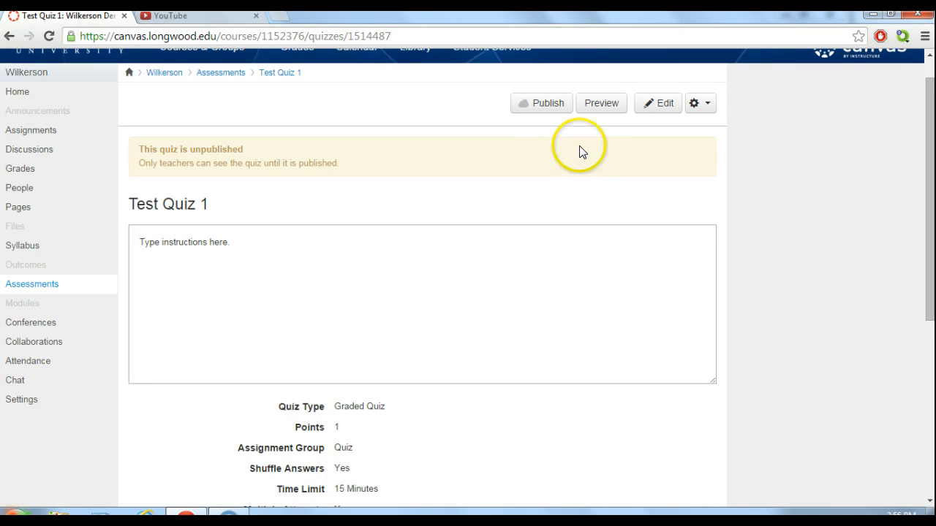
pyautogui.click(552, 109)
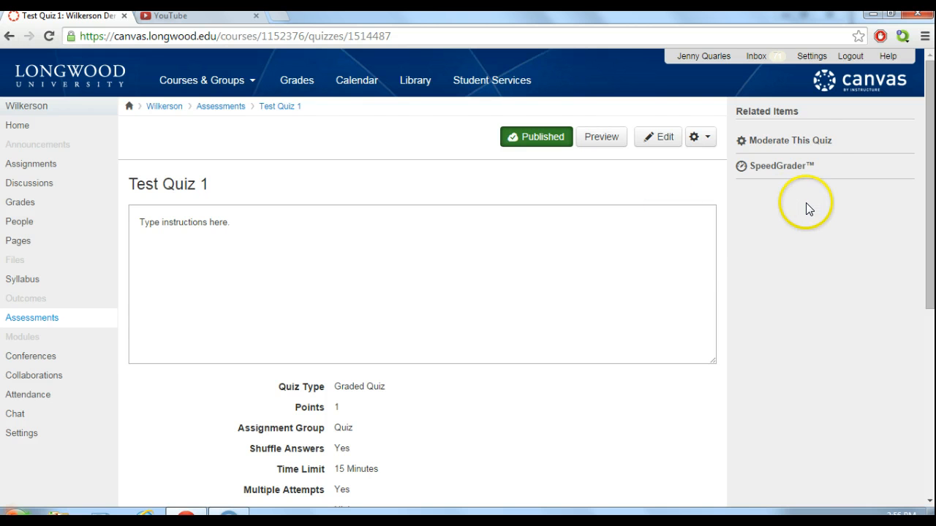
# Open the moderation page of Test Quiz 1.
pyautogui.click(810, 144)
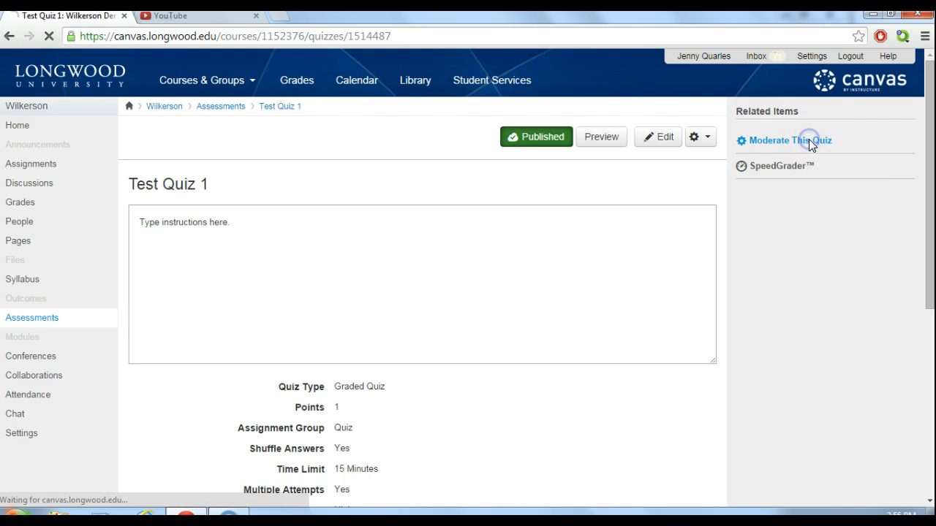